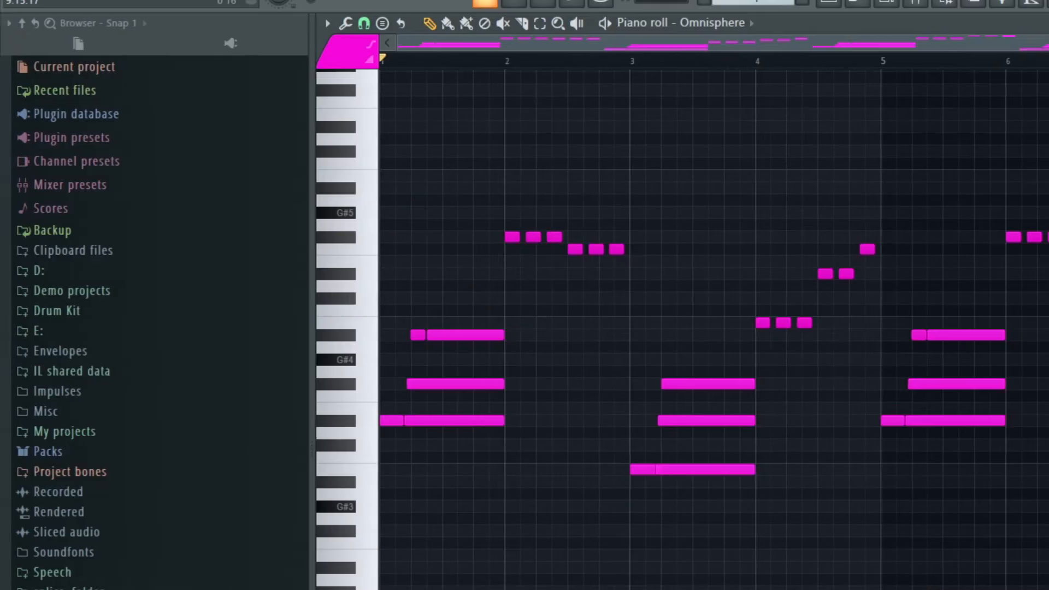
Play the Omnisphere melody in the piano roll and examine its chord progression over eight bars.
{"action": "key", "text": "space"}
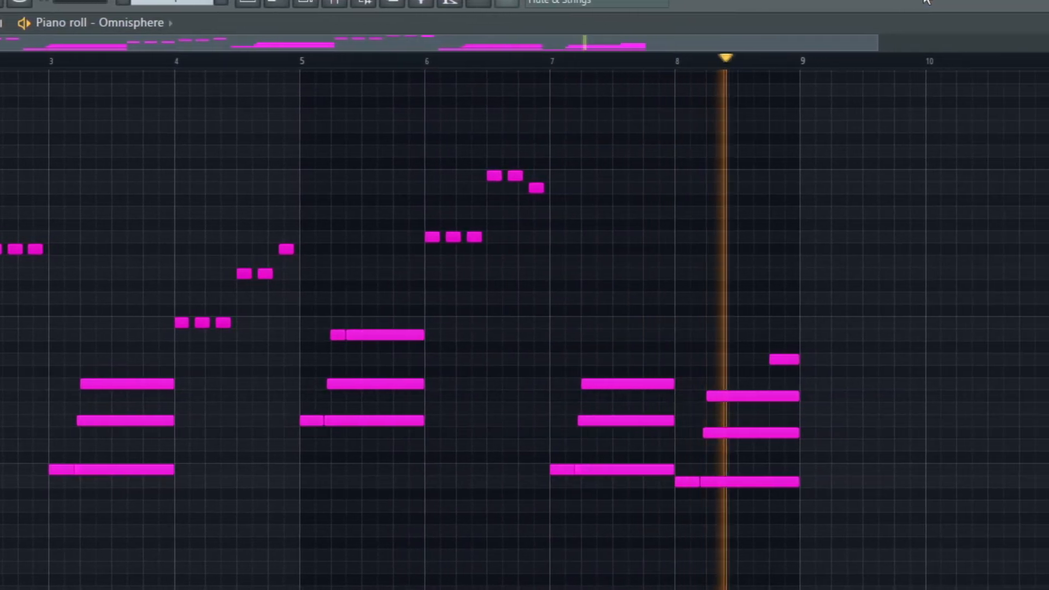
{"action": "key", "text": "space"}
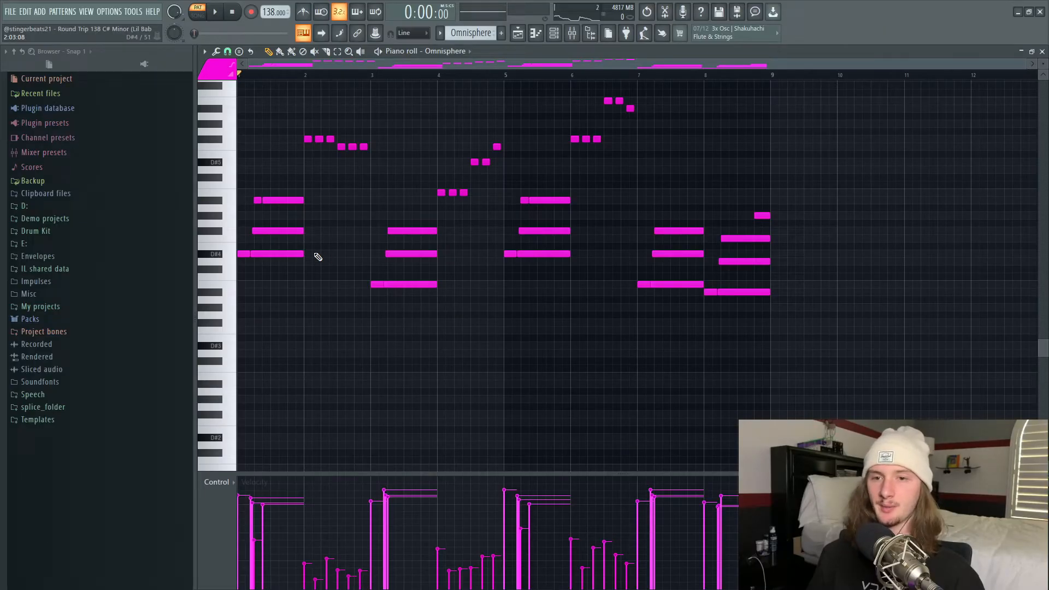
{"action": "left_click_drag", "start_coordinate": [569, 251], "coordinate": [490, 287]}
{"action": "left_click_drag", "start_coordinate": [646, 267], "coordinate": [692, 297]}
{"action": "left_click_drag", "start_coordinate": [798, 275], "coordinate": [716, 320]}
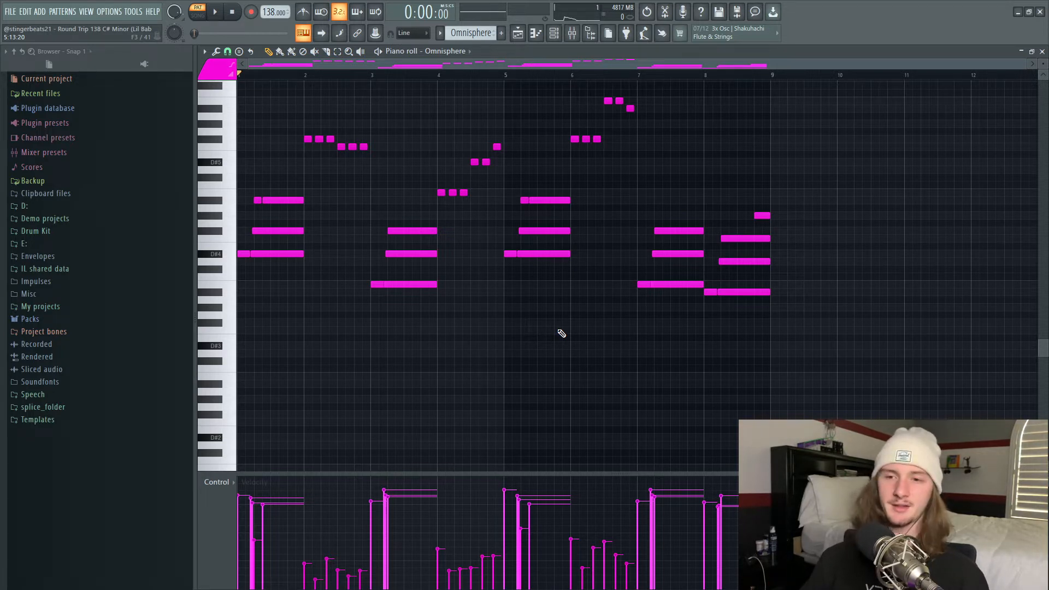
Examine the layered Omnisphere chords and the higher counter-melody notes that fill the bars between them.
{"action": "left_click_drag", "start_coordinate": [344, 182], "coordinate": [240, 243]}
{"action": "left_click_drag", "start_coordinate": [382, 213], "coordinate": [438, 264]}
{"action": "left_click_drag", "start_coordinate": [535, 183], "coordinate": [549, 236]}
{"action": "left_click_drag", "start_coordinate": [647, 210], "coordinate": [792, 261]}
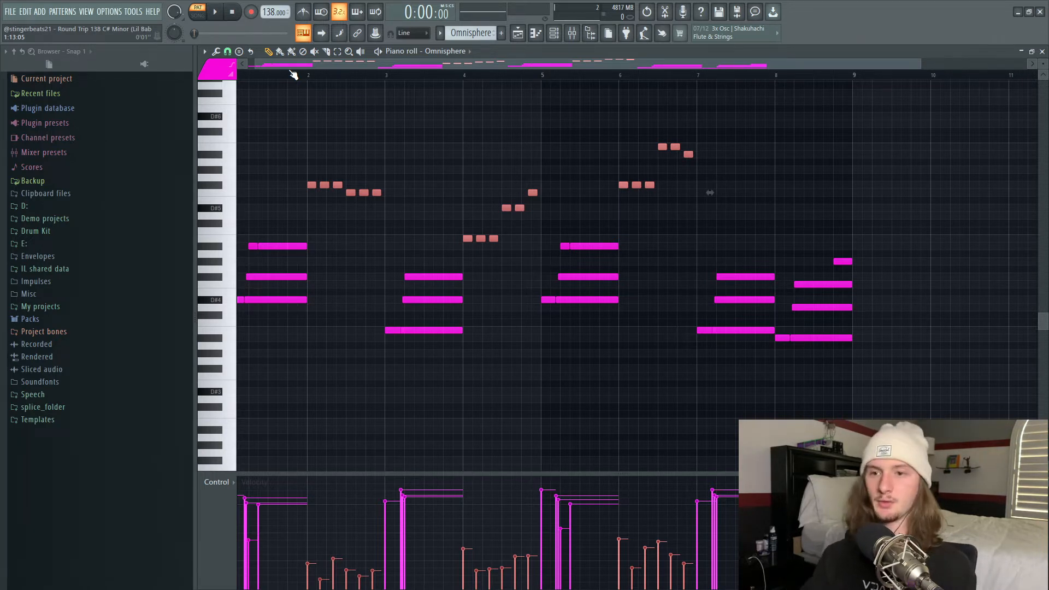
{"action": "scroll", "coordinate": [294, 75], "scroll_direction": "down", "scroll_amount": 2}
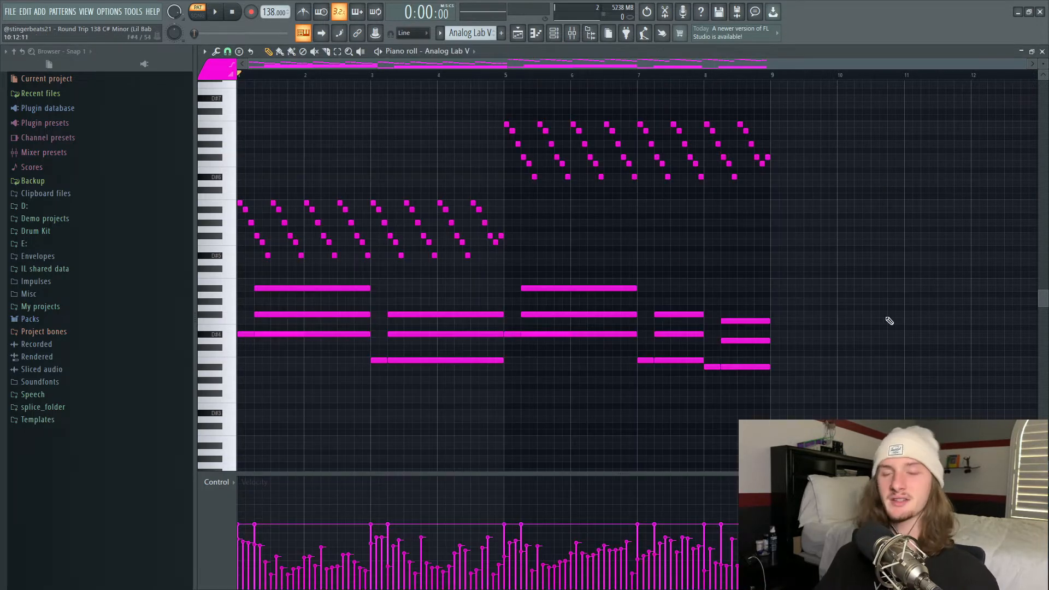
Play the Analog Lab V pattern and examine its sustained chords and the descending arpeggio above them.
{"action": "key", "text": "space"}
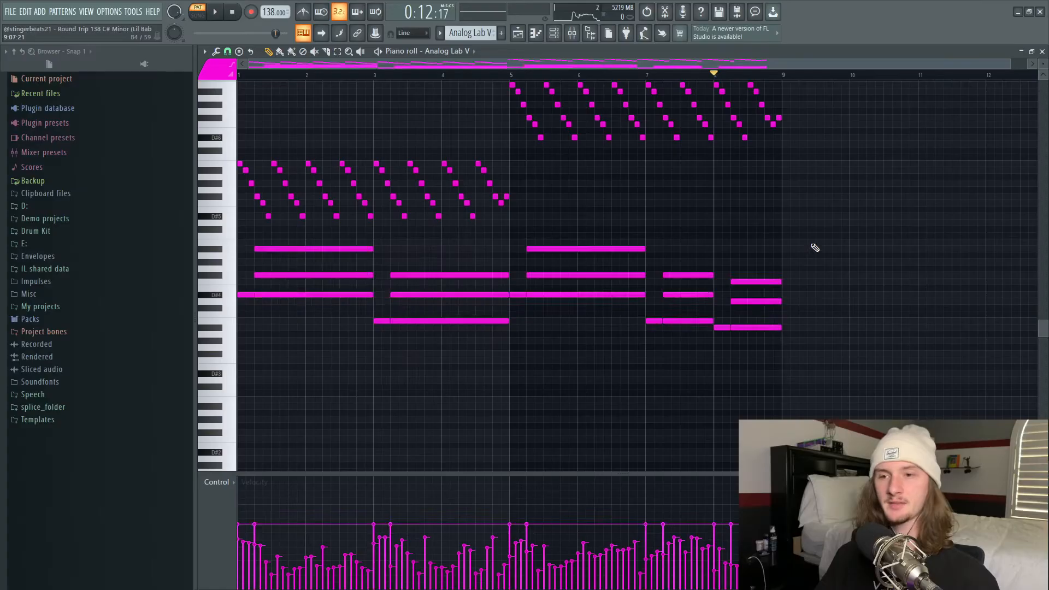
{"action": "left_click_drag", "start_coordinate": [815, 248], "coordinate": [278, 389]}
{"action": "scroll", "coordinate": [320, 312], "scroll_direction": "up", "scroll_amount": 2}
{"action": "left_click_drag", "start_coordinate": [830, 130], "coordinate": [225, 278]}
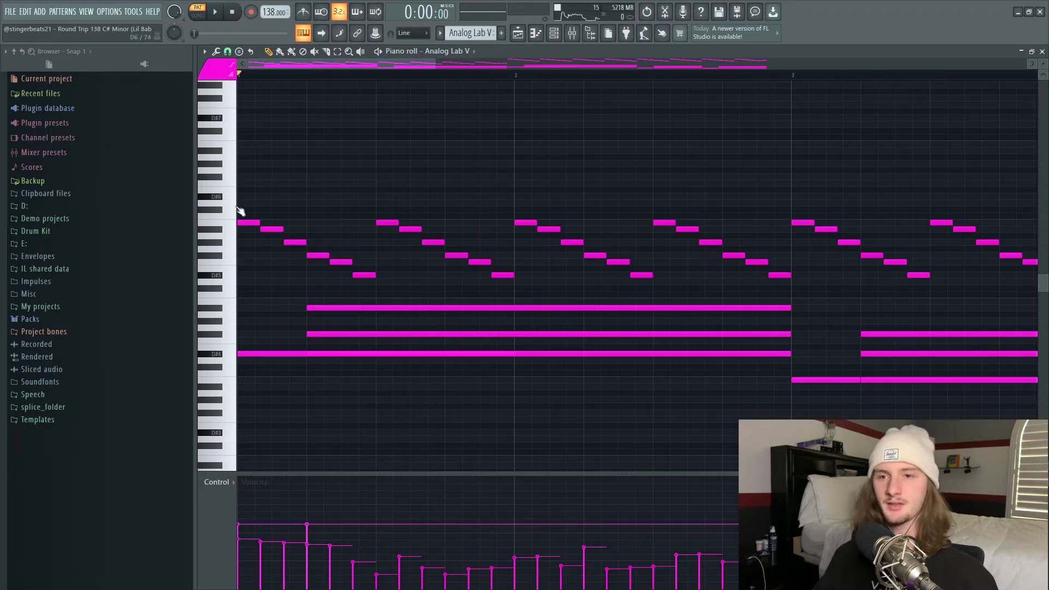
{"action": "left_click_drag", "start_coordinate": [251, 215], "coordinate": [372, 299]}
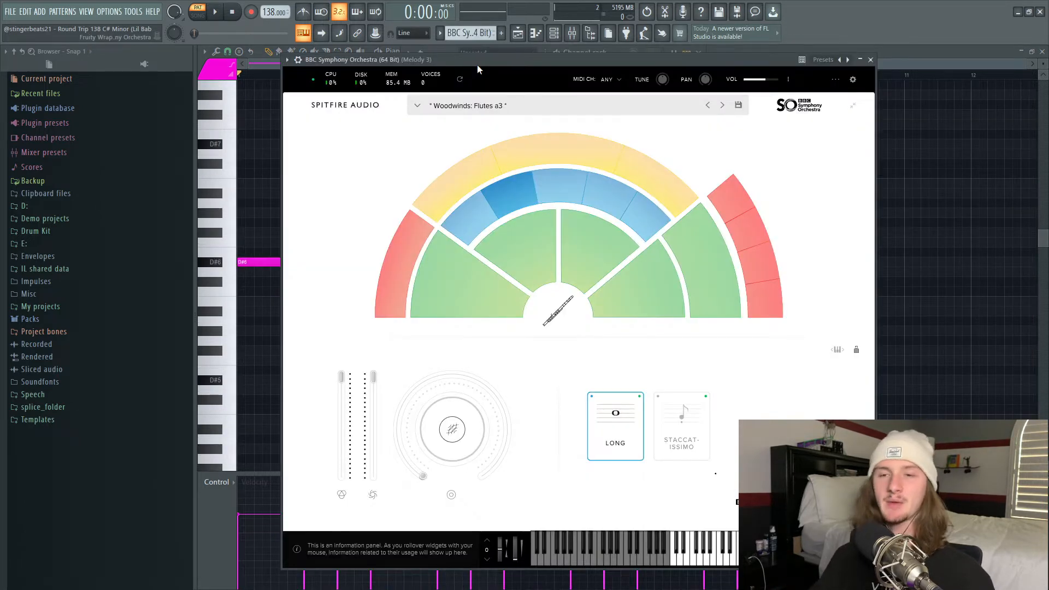
Open the BBC Symphony Orchestra flute melody in the piano roll, play it, and single out the long D#6 and B5 notes.
{"action": "left_click", "coordinate": [536, 34]}
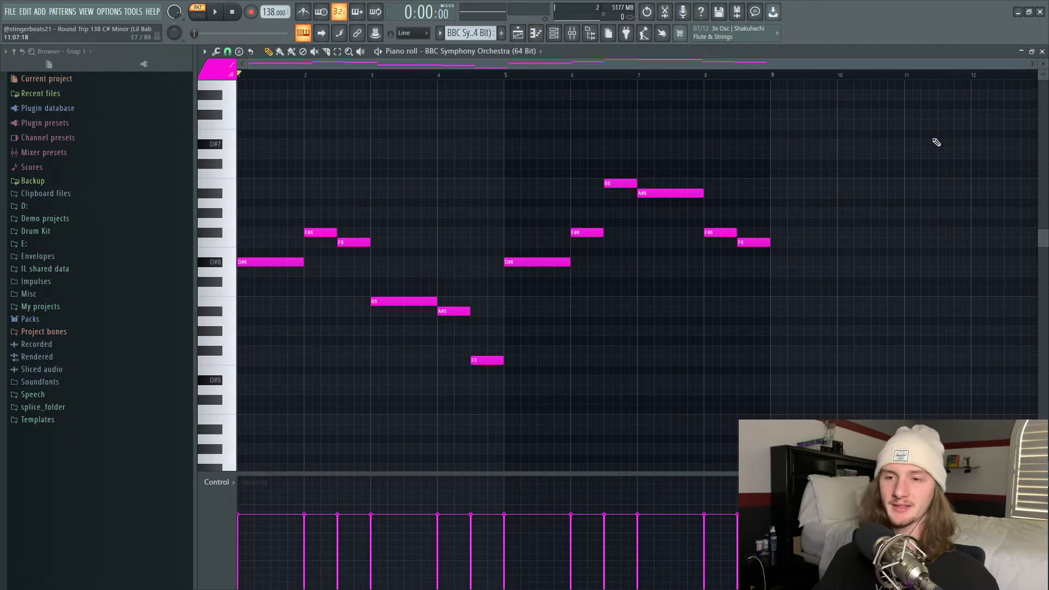
{"action": "key", "text": "space"}
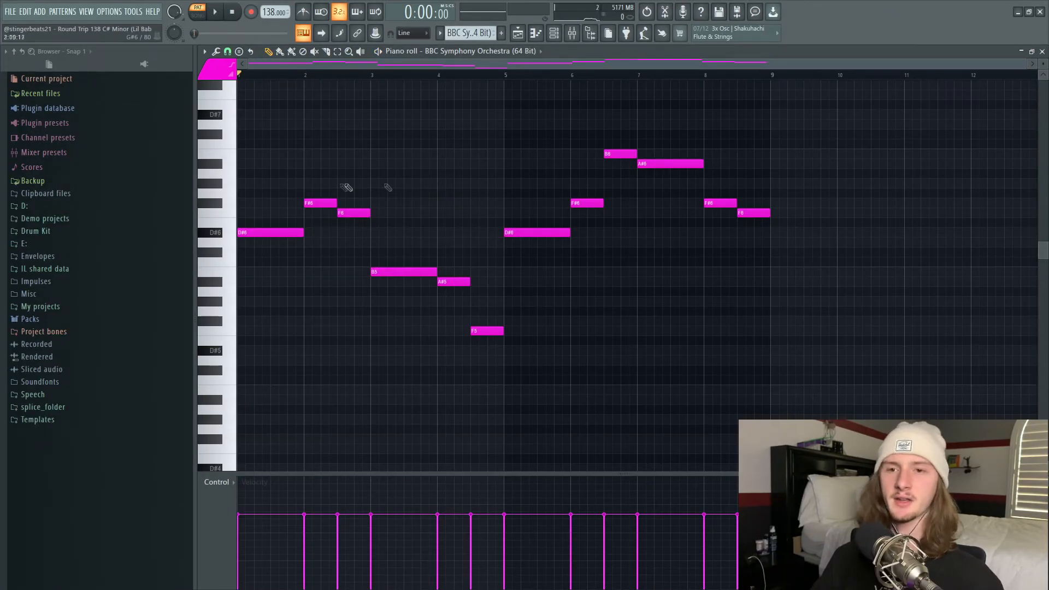
{"action": "left_click", "coordinate": [392, 271], "text": "ctrl+shift"}
{"action": "left_click", "coordinate": [538, 233], "text": "ctrl+shift"}
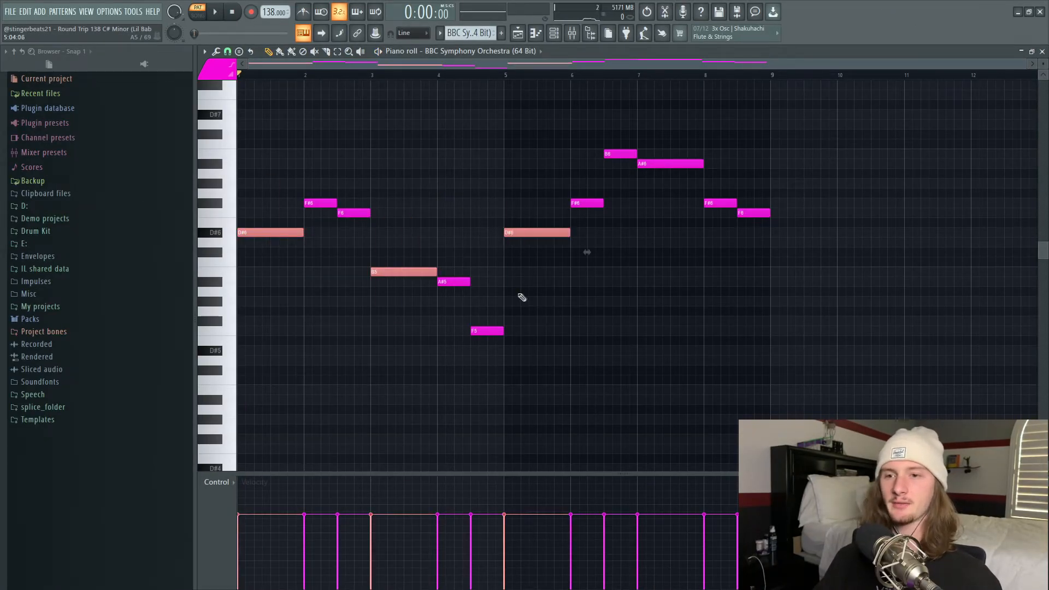
{"action": "left_click", "coordinate": [468, 191], "text": "ctrl"}
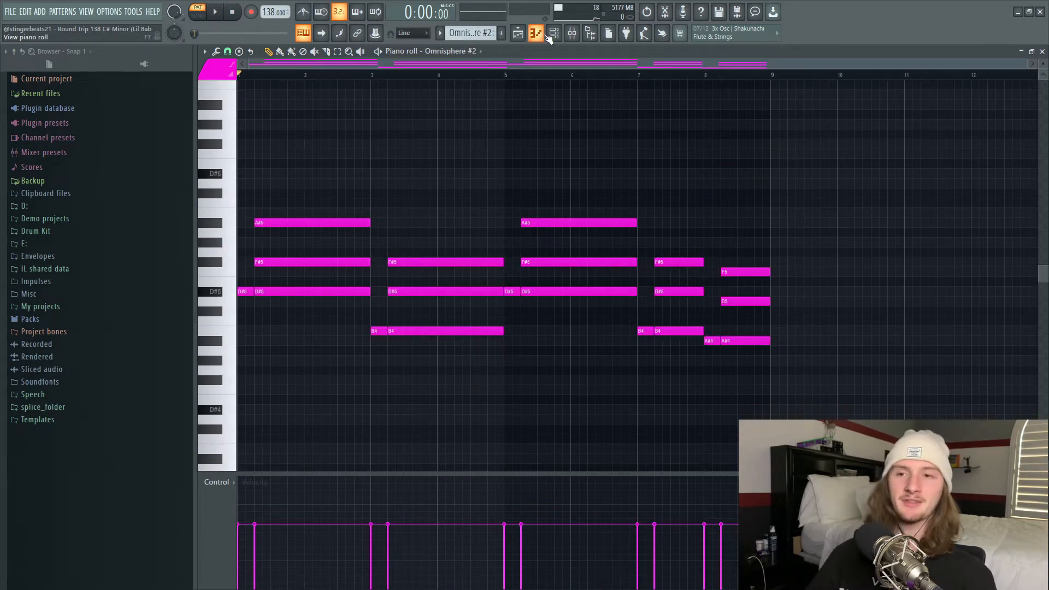
View the Agape Warmth patch of Omnisphere #2, then return to its piano roll and play the chords.
{"action": "left_click", "coordinate": [560, 38]}
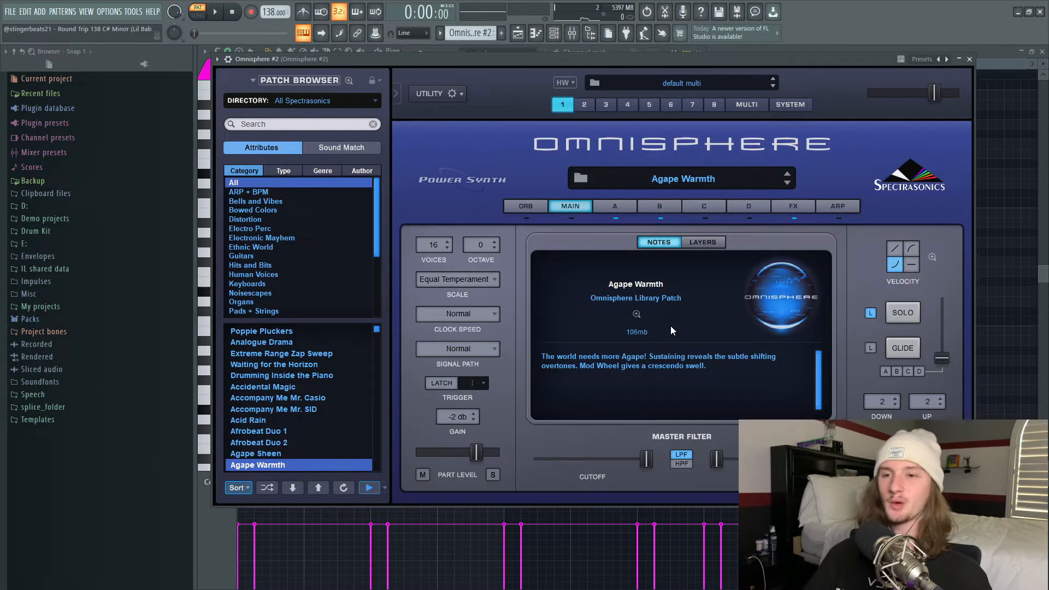
{"action": "left_click", "coordinate": [536, 34]}
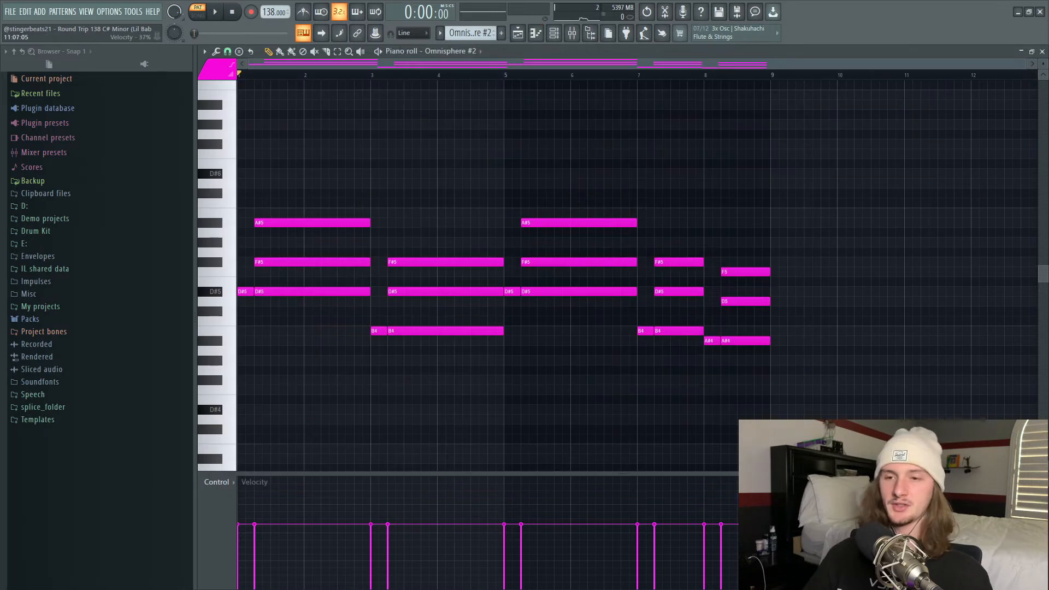
{"action": "key", "text": "space"}
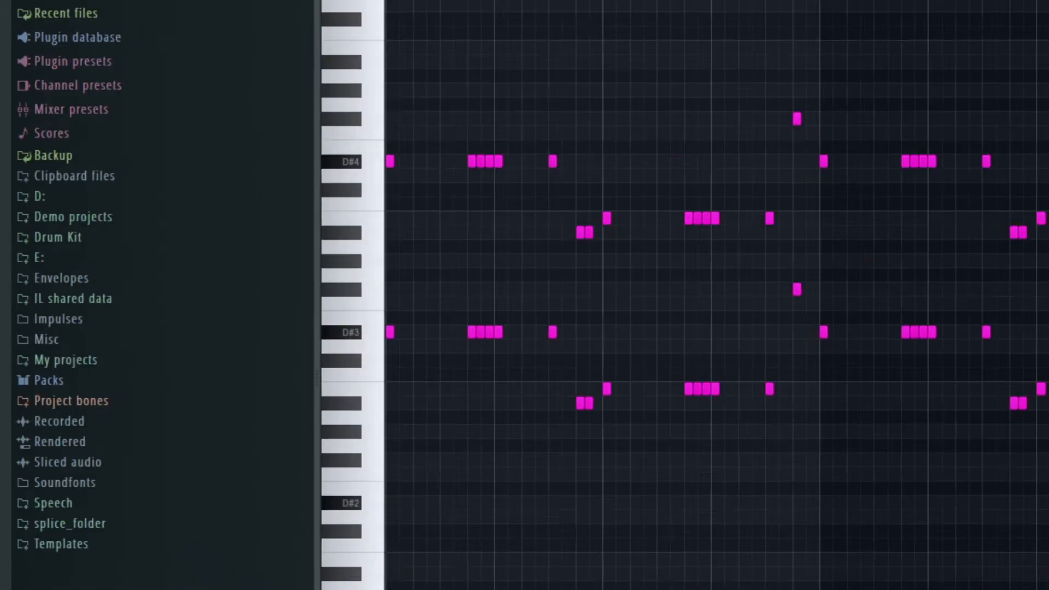
Play the BBC Symphony Orchestra #2 pattern and examine its short repeated notes doubled an octave apart.
{"action": "key", "text": "space"}
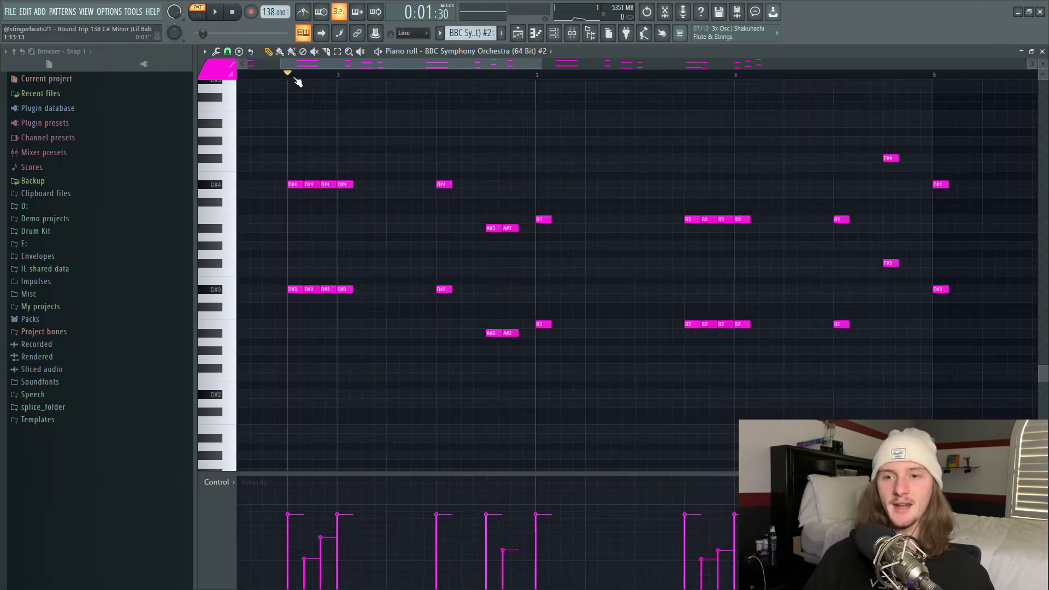
{"action": "left_click_drag", "start_coordinate": [246, 157], "coordinate": [362, 314]}
{"action": "left_click_drag", "start_coordinate": [638, 211], "coordinate": [764, 335]}
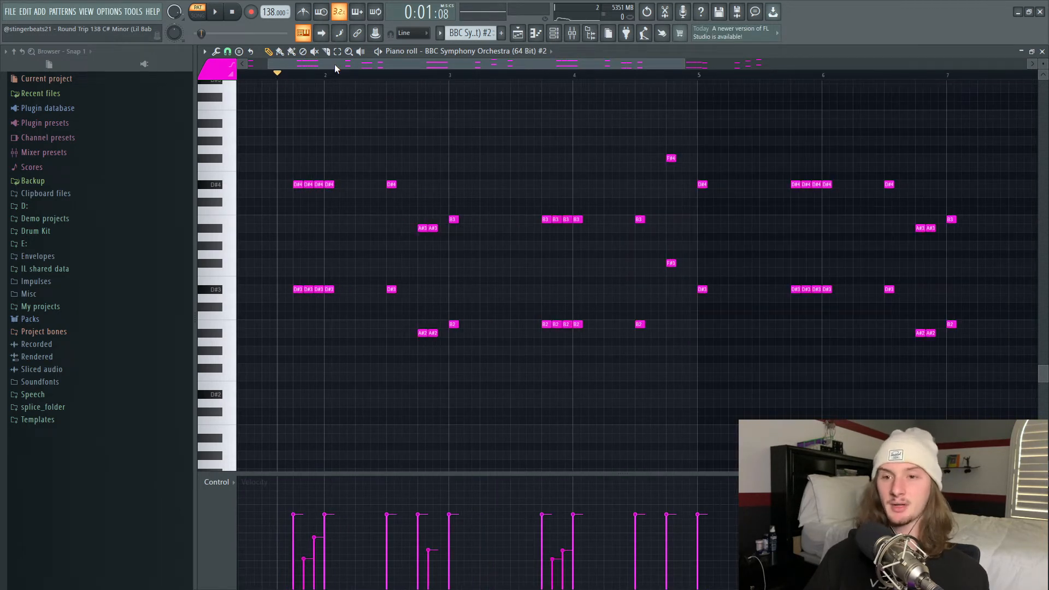
{"action": "left_click", "coordinate": [227, 51]}
{"action": "left_click", "coordinate": [258, 186]}
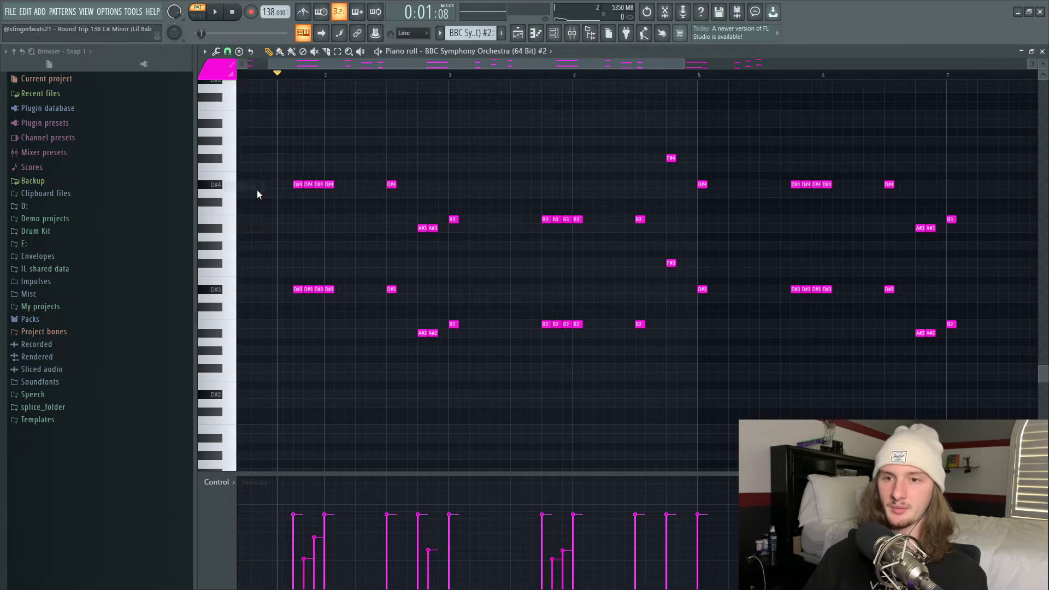
{"action": "scroll", "coordinate": [260, 154], "scroll_direction": "up", "scroll_amount": 4}
{"action": "left_click_drag", "start_coordinate": [260, 154], "coordinate": [508, 381]}
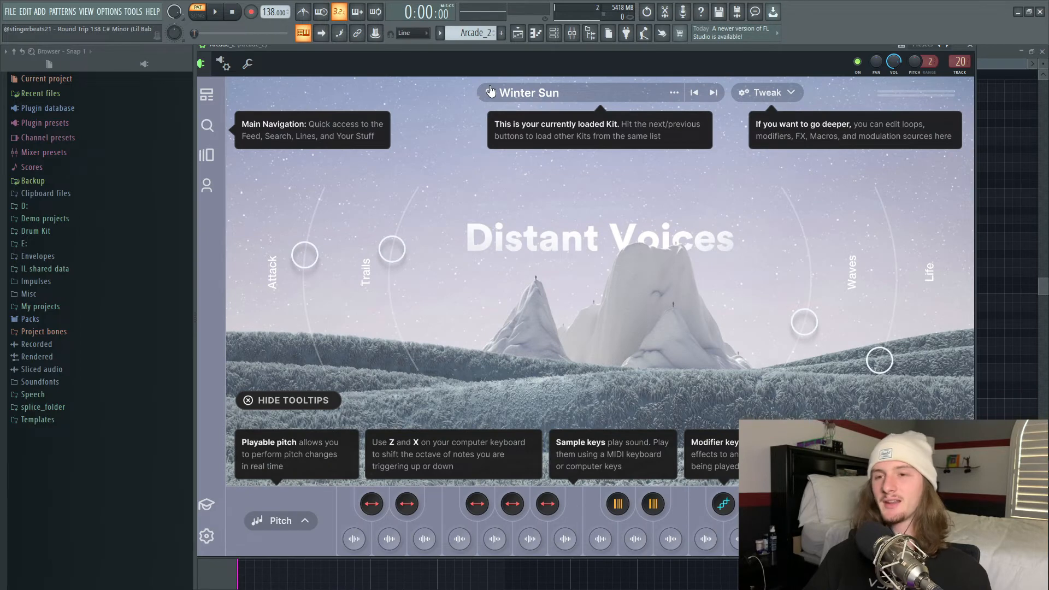
Open the piano roll of the Arcade_2 Winter Sun kit and play its sustained D5 note.
{"action": "left_click", "coordinate": [535, 33]}
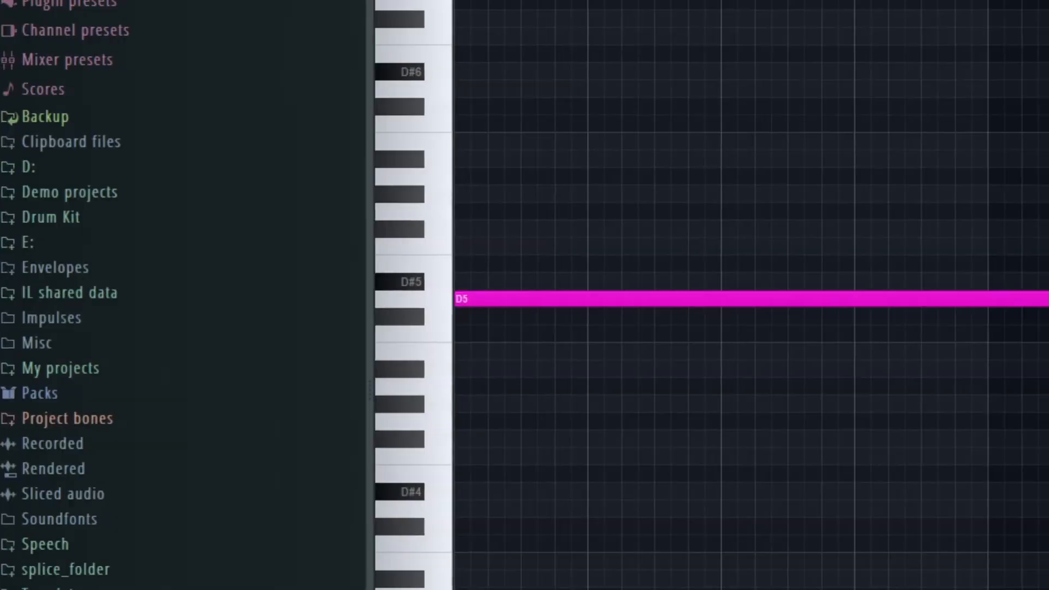
{"action": "key", "text": "space"}
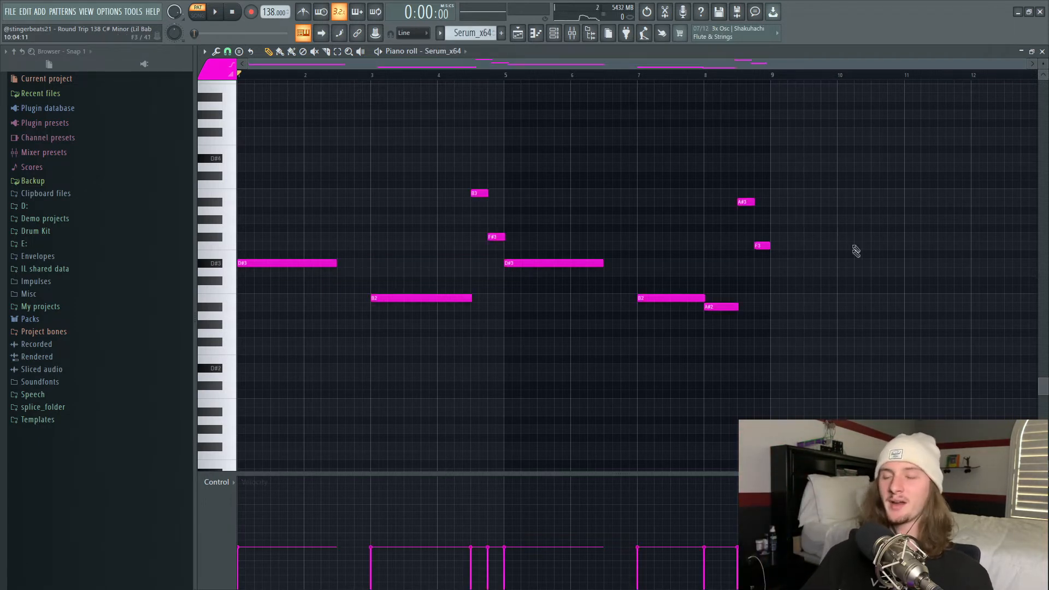
Play the Serum pattern and try lowering the short F#3 note before bar 5 to B2.
{"action": "key", "text": "space"}
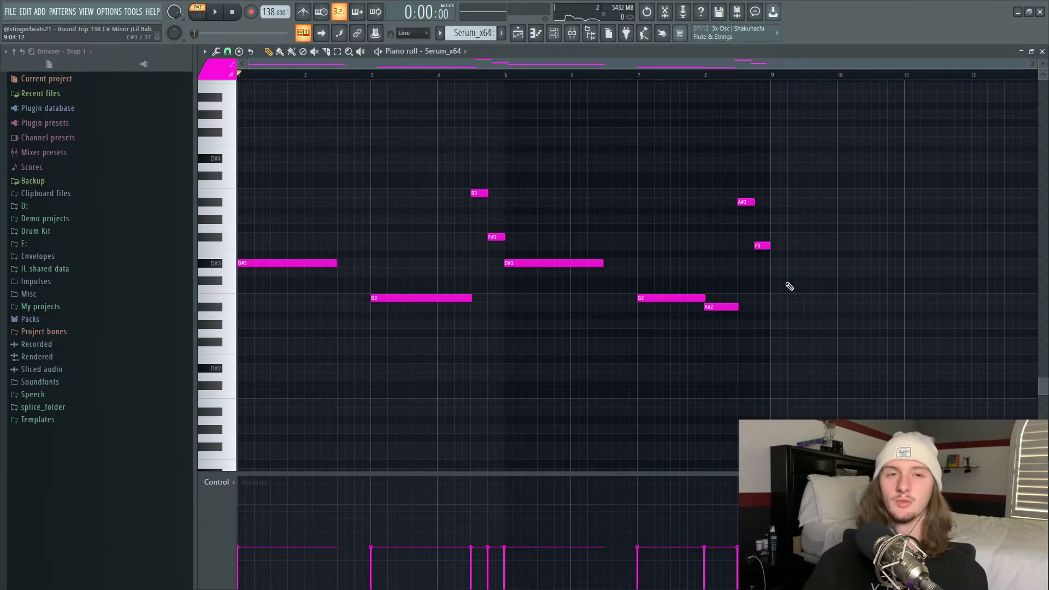
{"action": "left_click", "coordinate": [495, 236]}
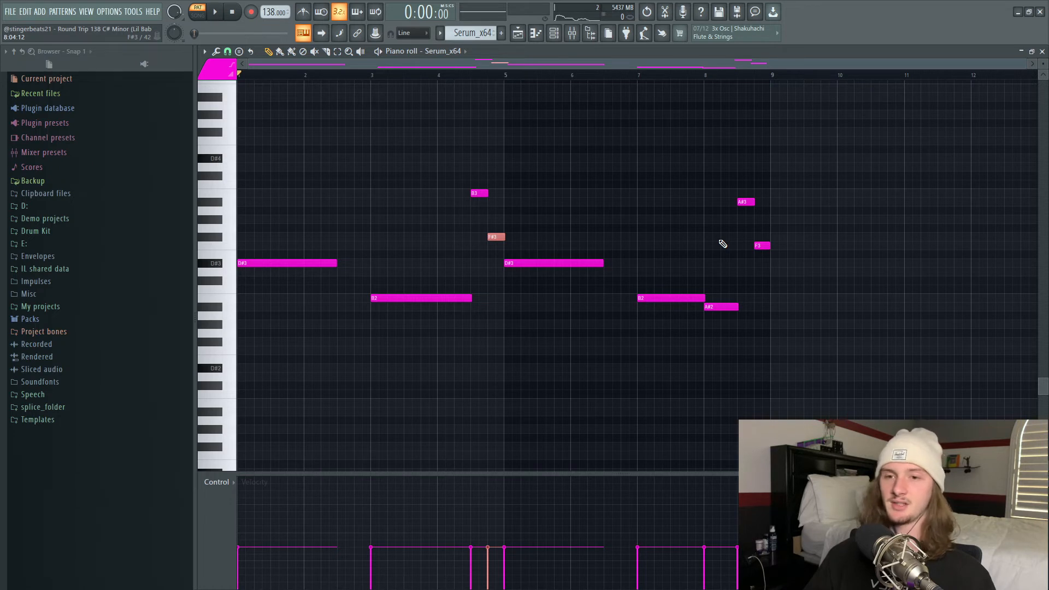
{"action": "key", "text": "Down"}
{"action": "key", "text": "Down"}
{"action": "key", "text": "Down"}
{"action": "key", "text": "Down"}
{"action": "key", "text": "Down"}
{"action": "key", "text": "Down"}
{"action": "key", "text": "Down"}
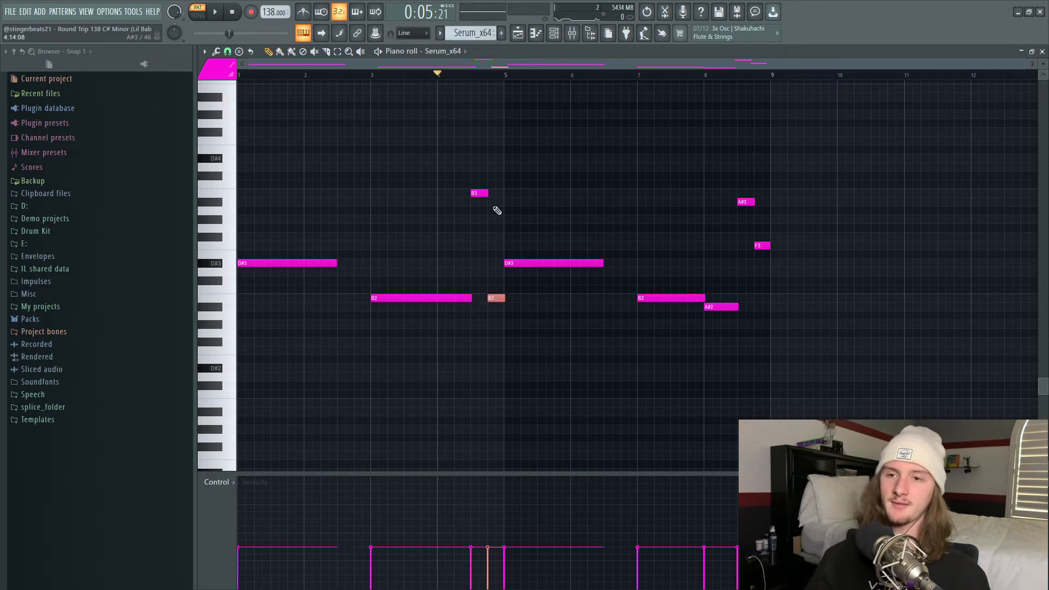
Raise the short Serum note before bar 5 back to F#3.
{"action": "key", "text": "Up"}
{"action": "key", "text": "Up"}
{"action": "key", "text": "Up"}
{"action": "key", "text": "Up"}
{"action": "key", "text": "Up"}
{"action": "key", "text": "Up"}
{"action": "key", "text": "Up"}
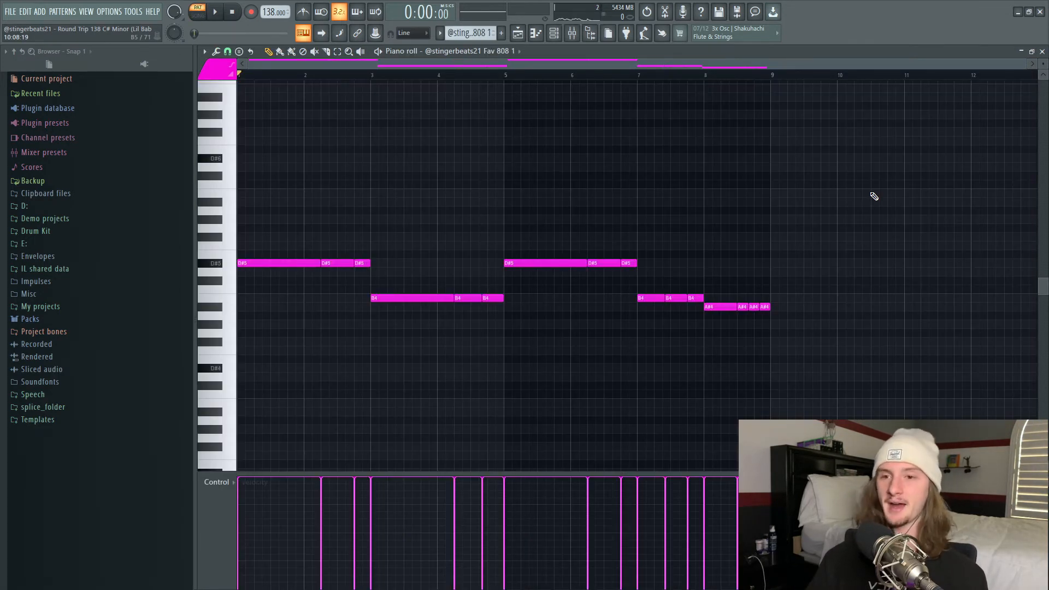
Play the 808 pattern and the kick pattern in the piano roll to review their placement.
{"action": "key", "text": "space"}
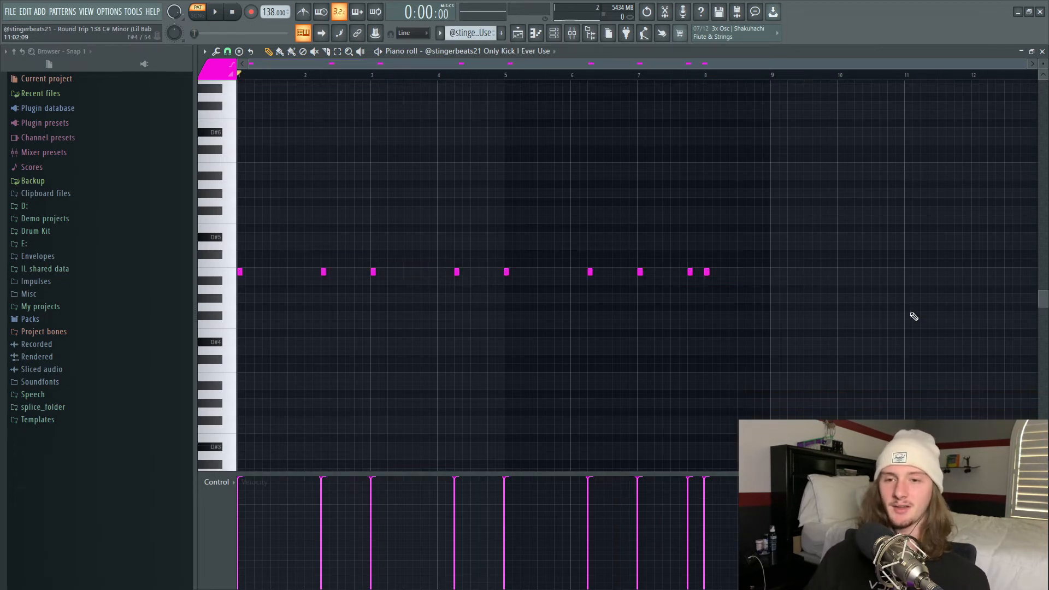
{"action": "key", "text": "space"}
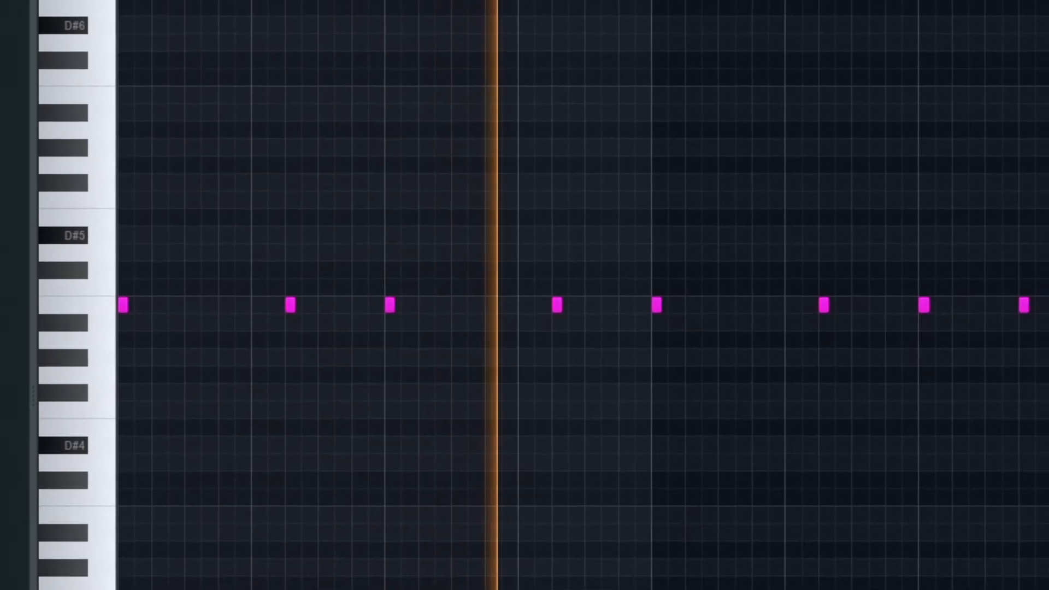
{"action": "key", "text": "space"}
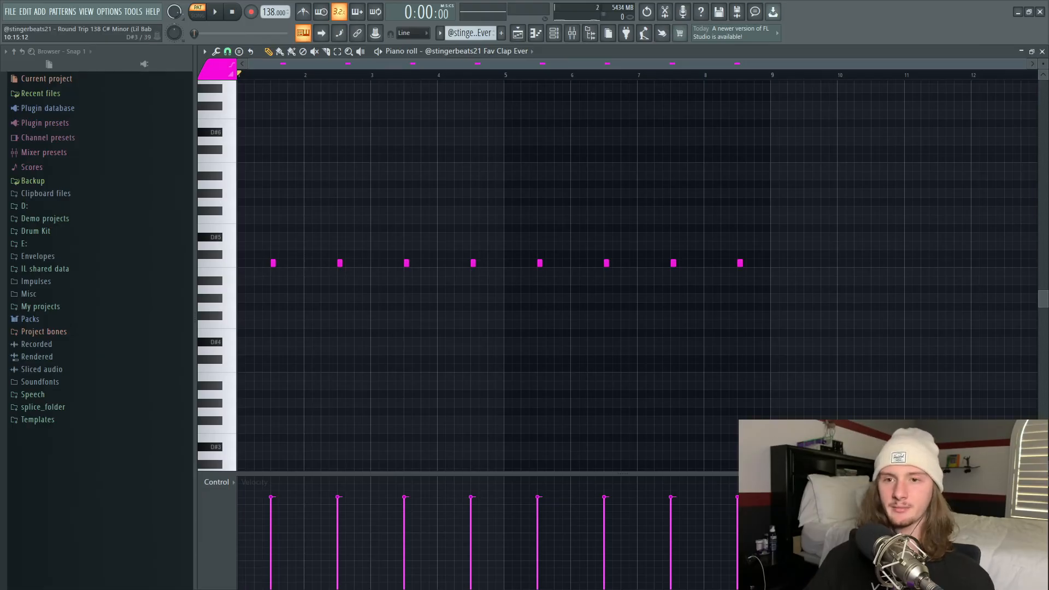
Play the clap pattern and the Temple Snare pattern in the piano roll.
{"action": "key", "text": "space"}
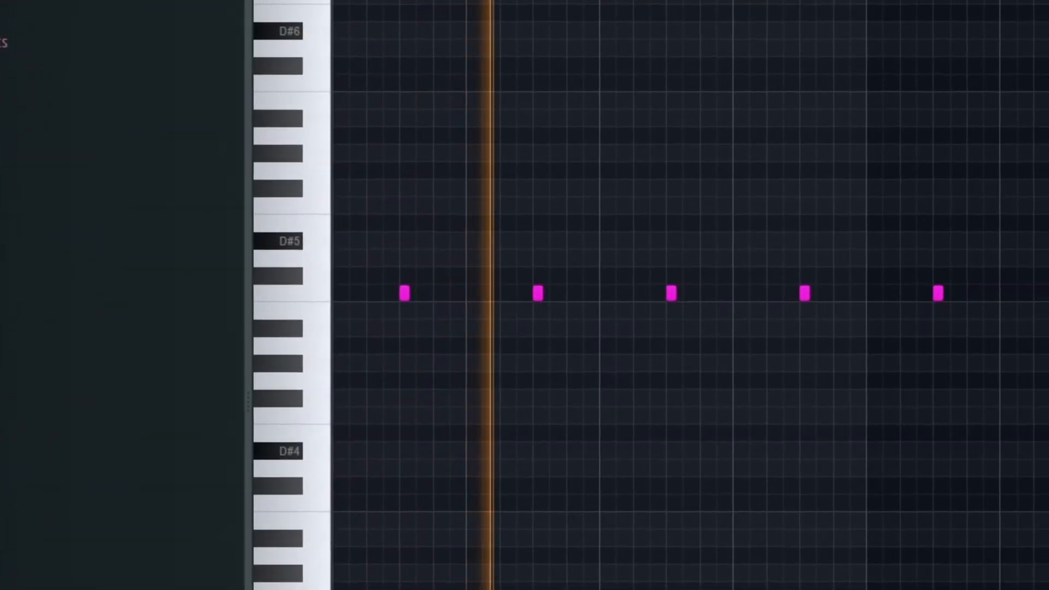
{"action": "key", "text": "space"}
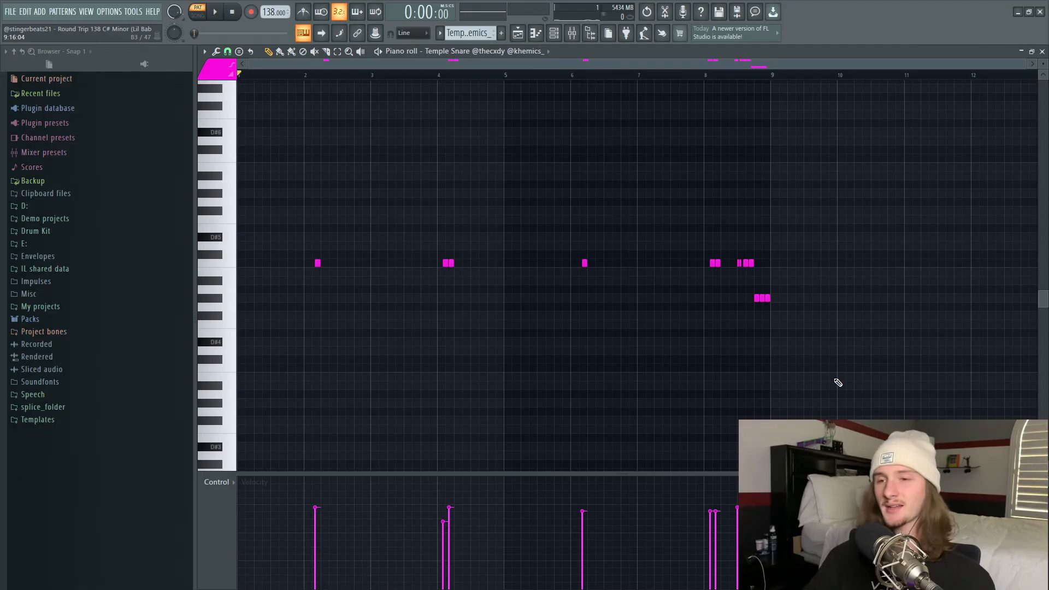
{"action": "key", "text": "space"}
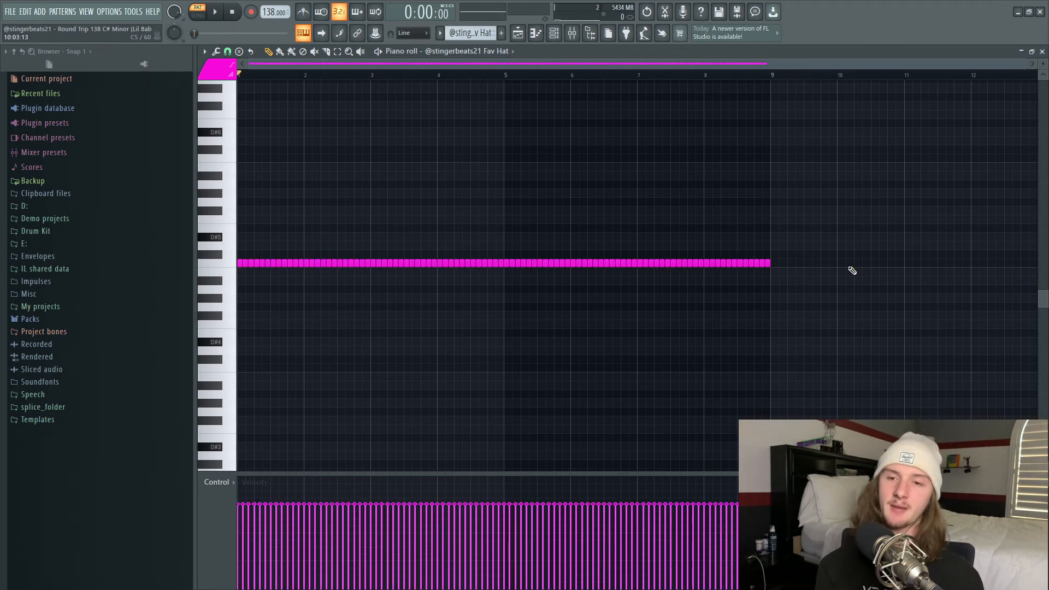
Play the hi-hat pattern and open the Effectrix effect on the Hi Hat mixer track.
{"action": "key", "text": "space"}
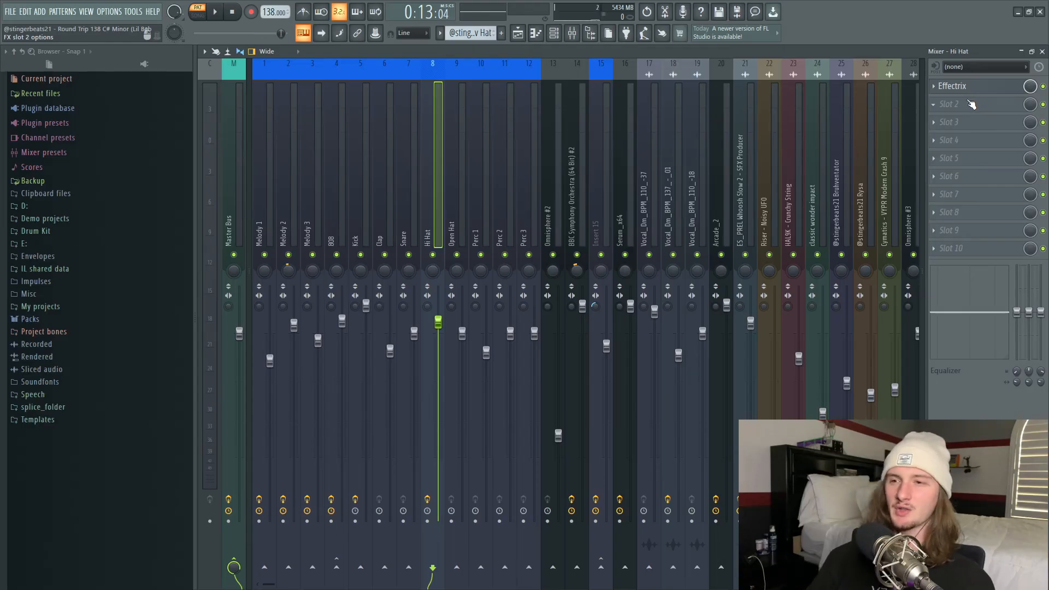
{"action": "left_click", "coordinate": [970, 89]}
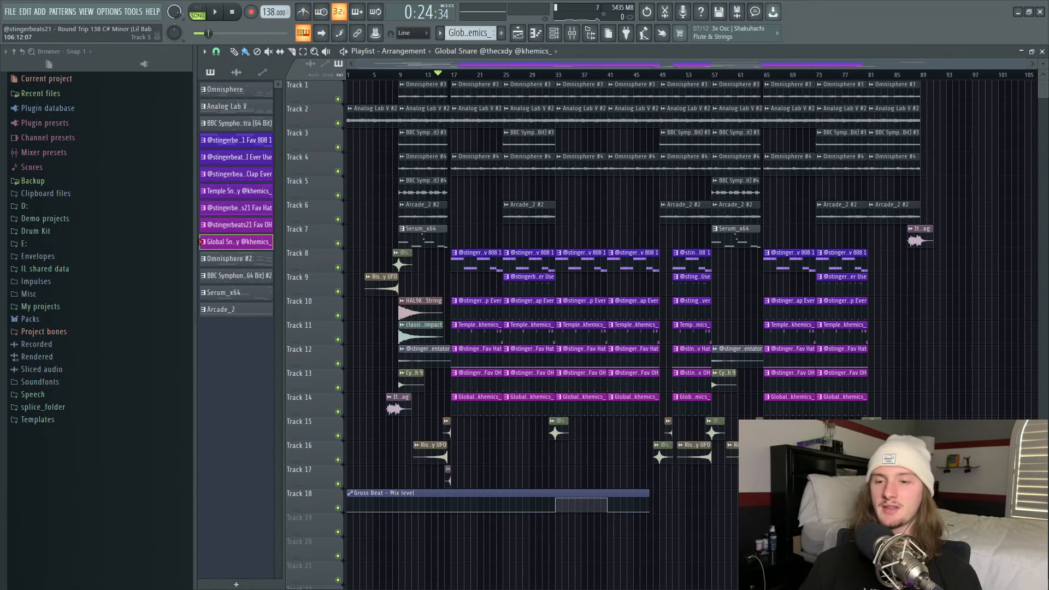
Play the full song arrangement in the playlist from around bar 14.
{"action": "key", "text": "space"}
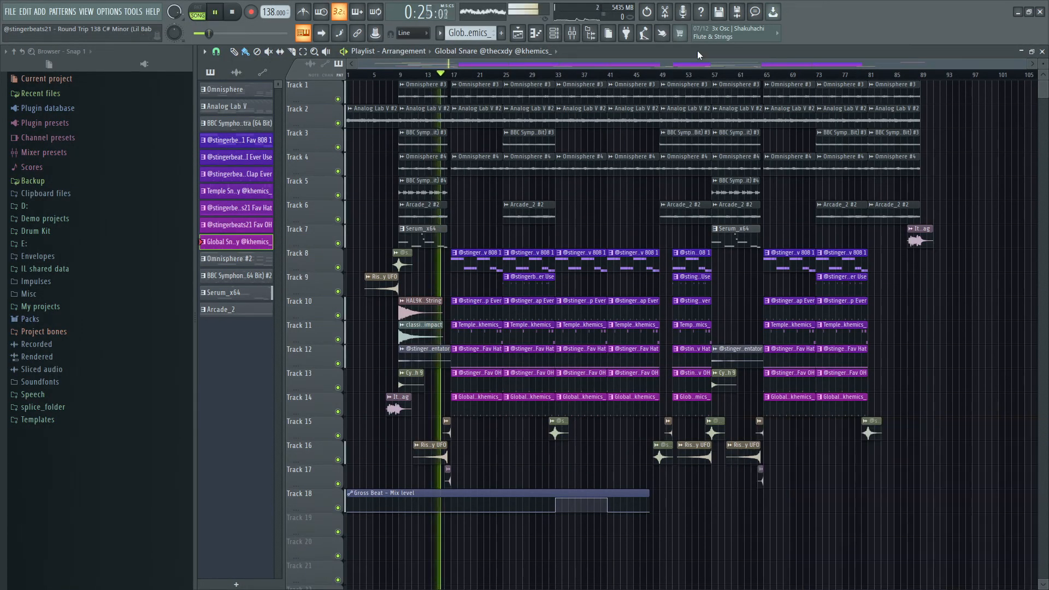